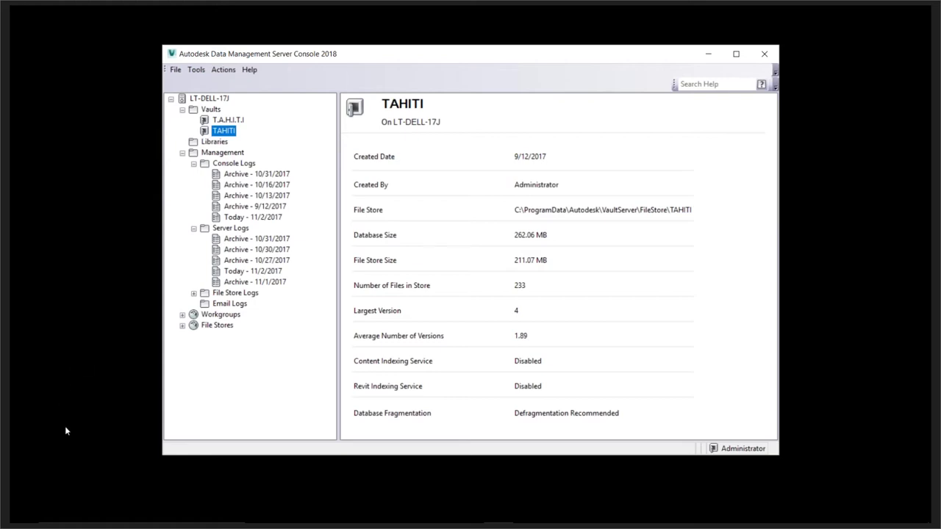
- Search Windows for "server" to show where the Data Management Server Console is found, and close the search
mouse_move(20, 519)
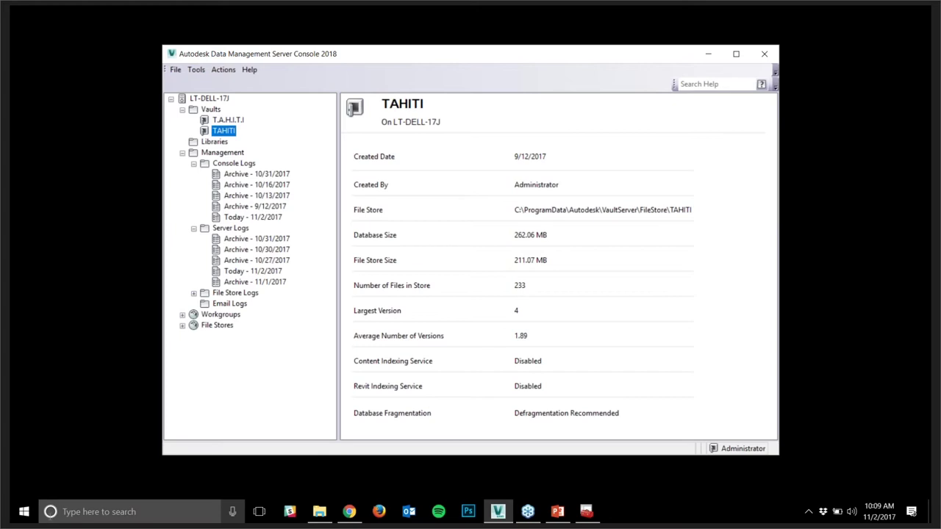
click(91, 512)
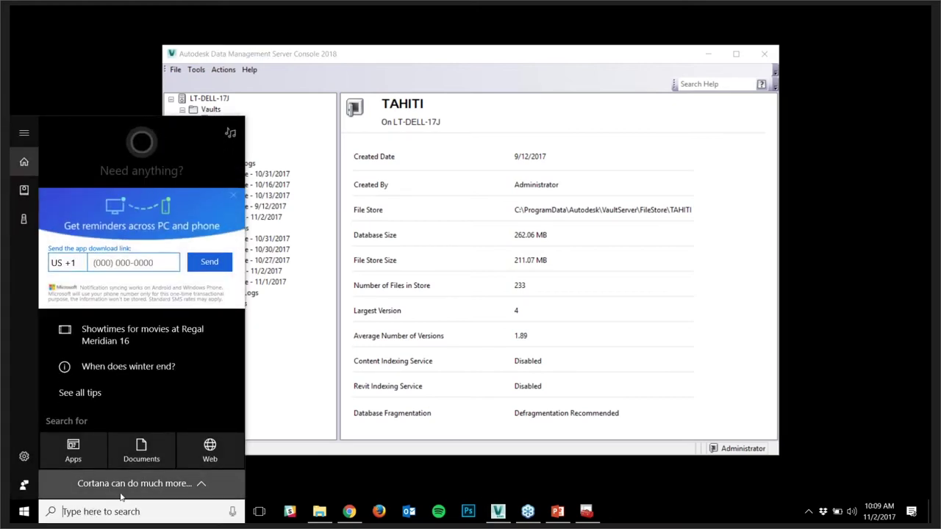
text(server)
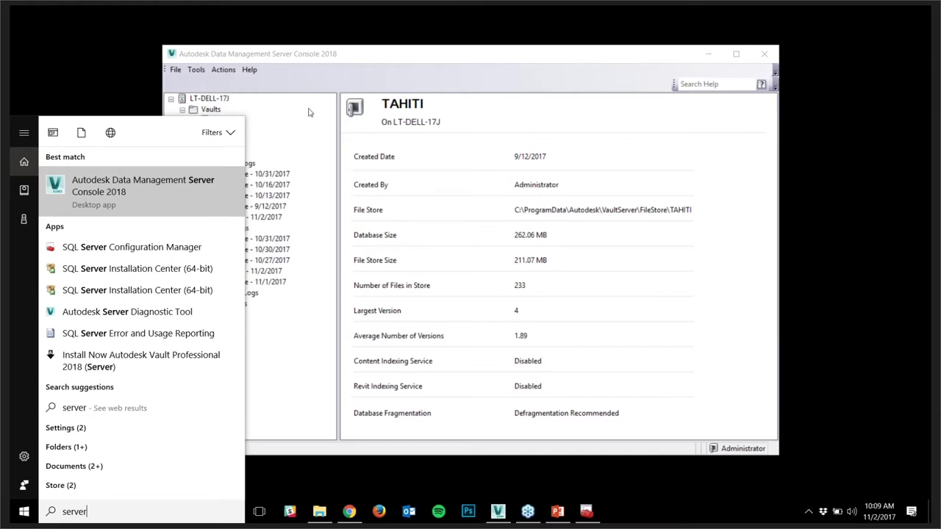
click(352, 64)
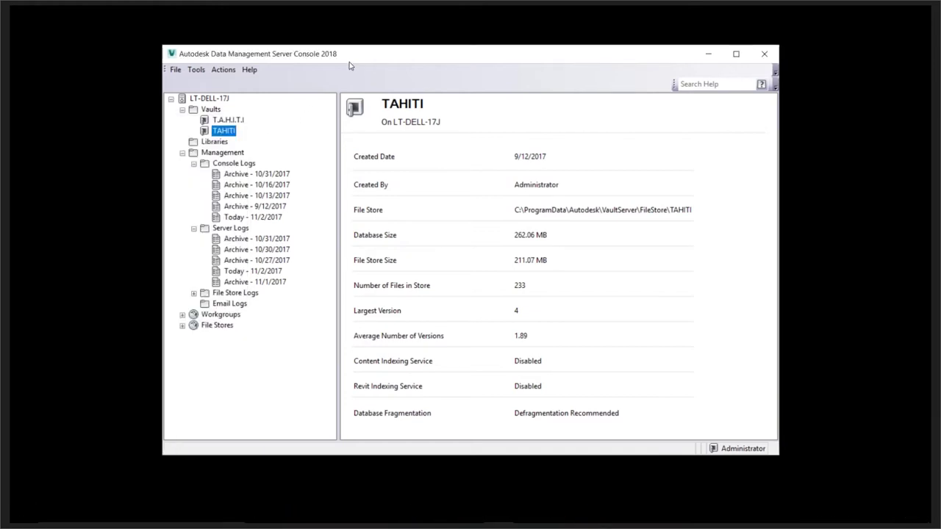
- Review the server's backup summary and the T.A.H.I.T.I vault's details and maintenance commands, dismissing the Box update prompt
click(206, 98)
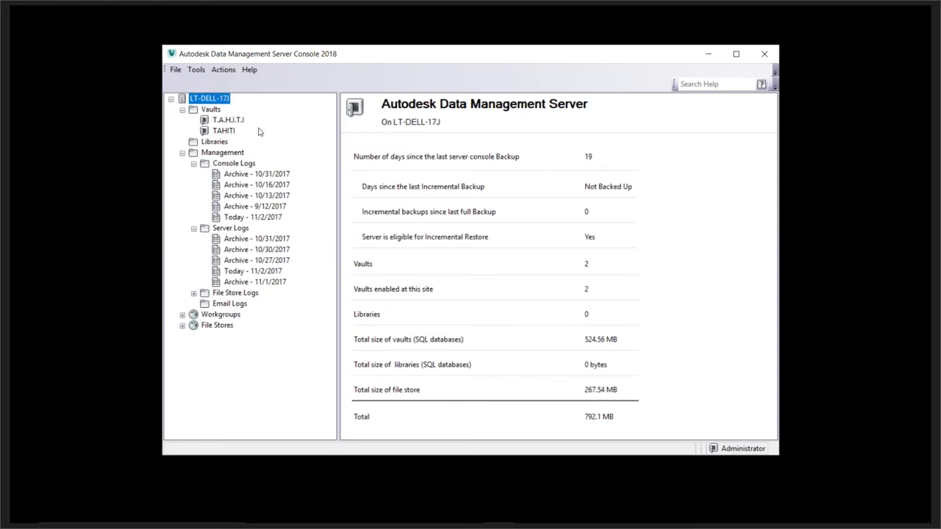
click(237, 122)
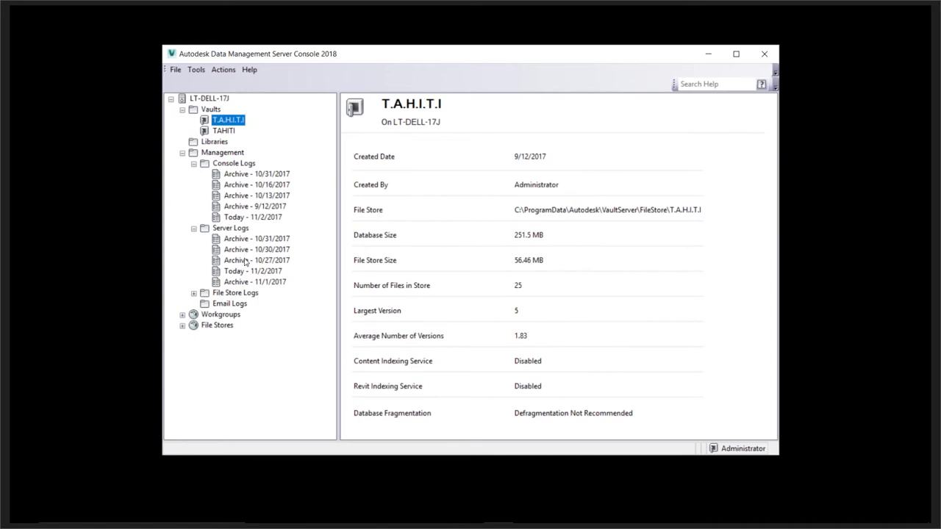
right_click(240, 124)
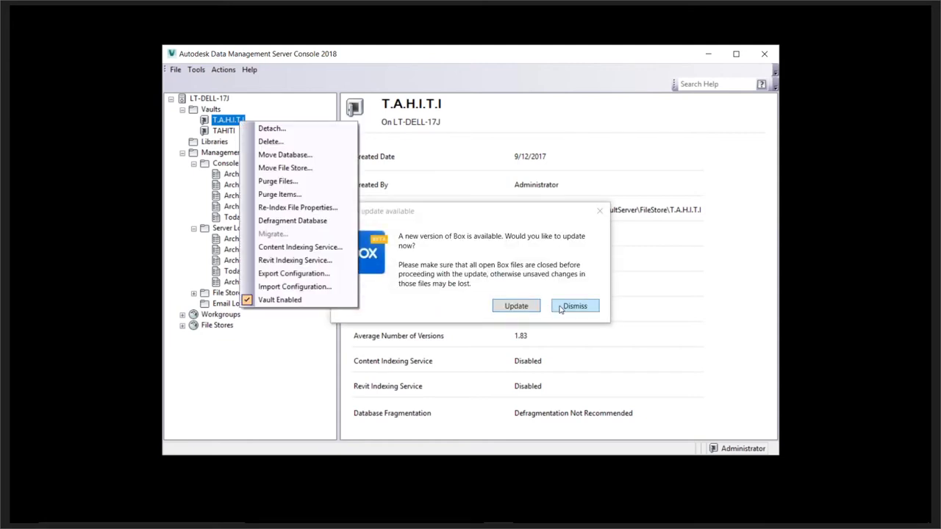
click(561, 307)
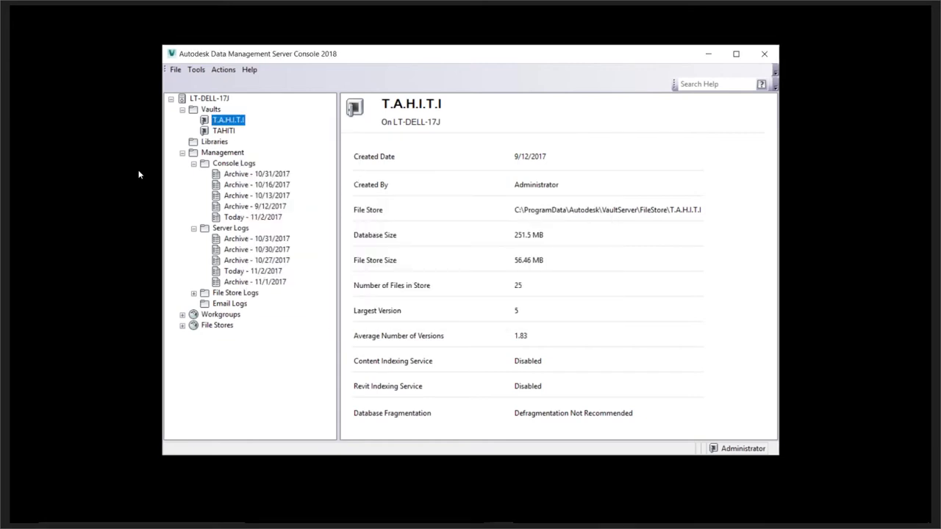
right_click(223, 124)
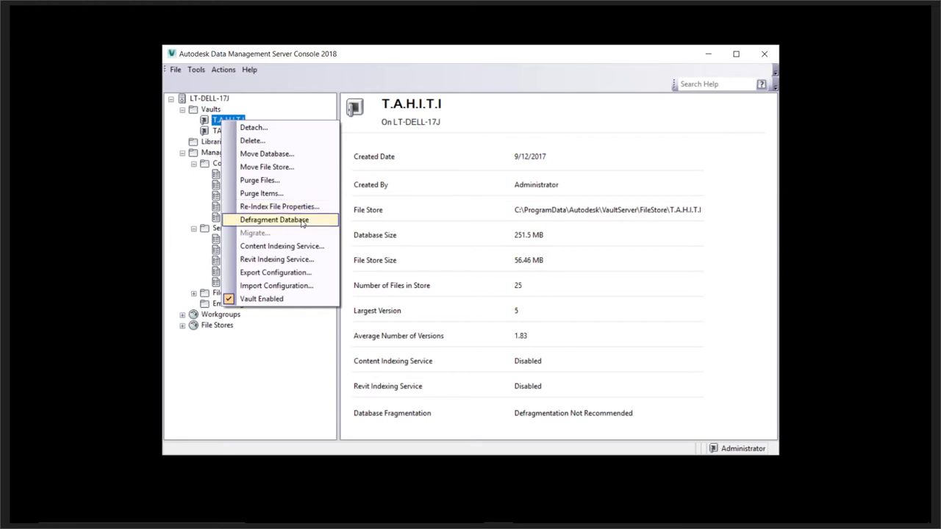
click(417, 413)
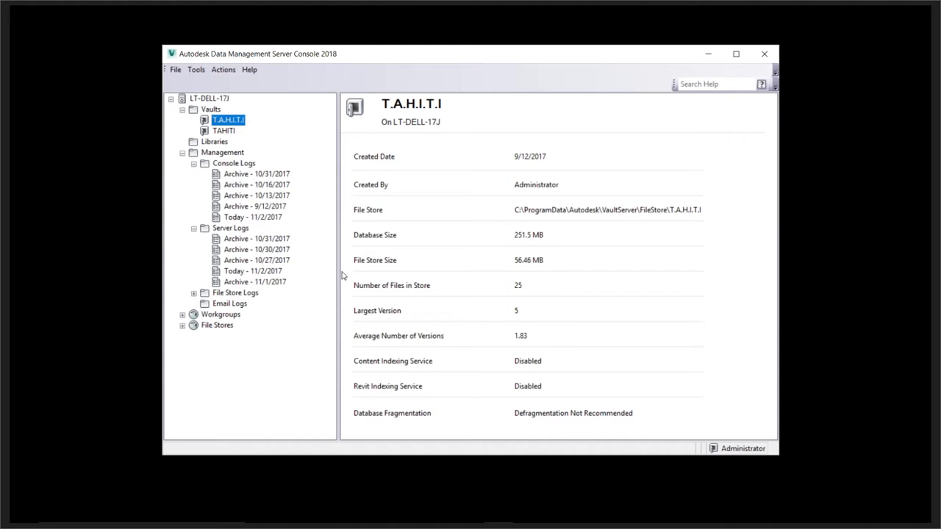
- Compare the database fragmentation status of the TAHITI and T.A.H.I.T.I vaults and check the indexing commands available for T.A.H.I.T.I
click(227, 133)
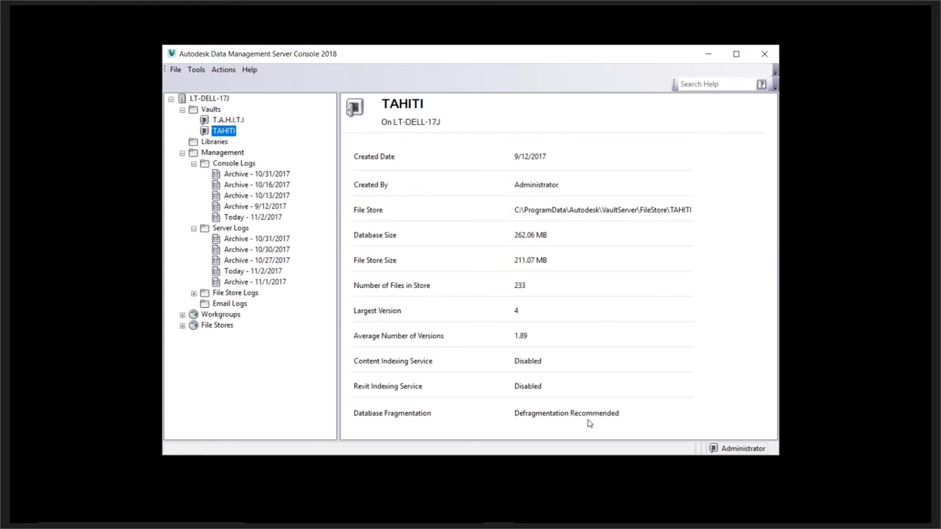
click(229, 120)
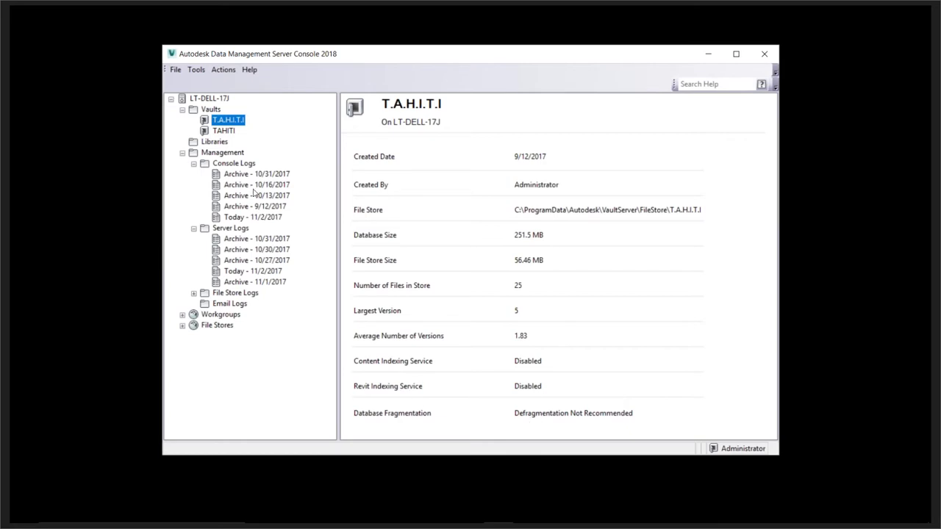
right_click(242, 123)
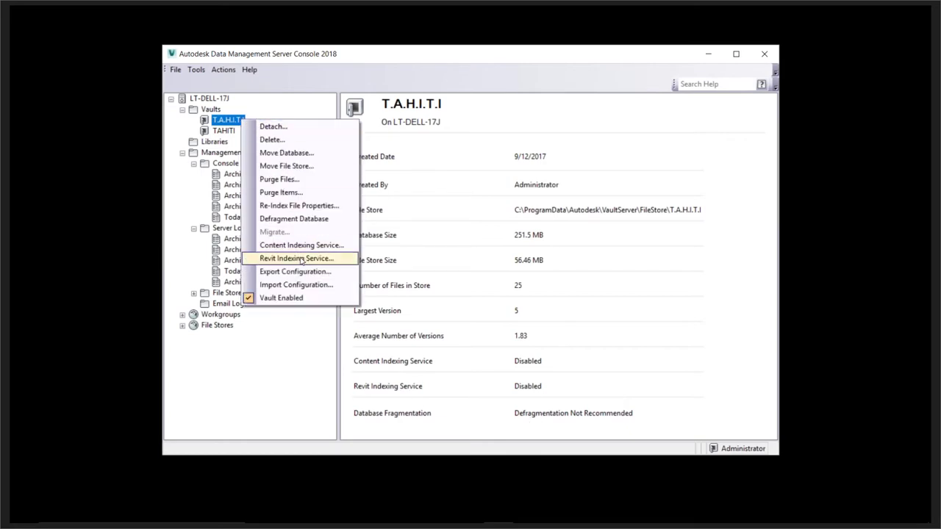
click(315, 106)
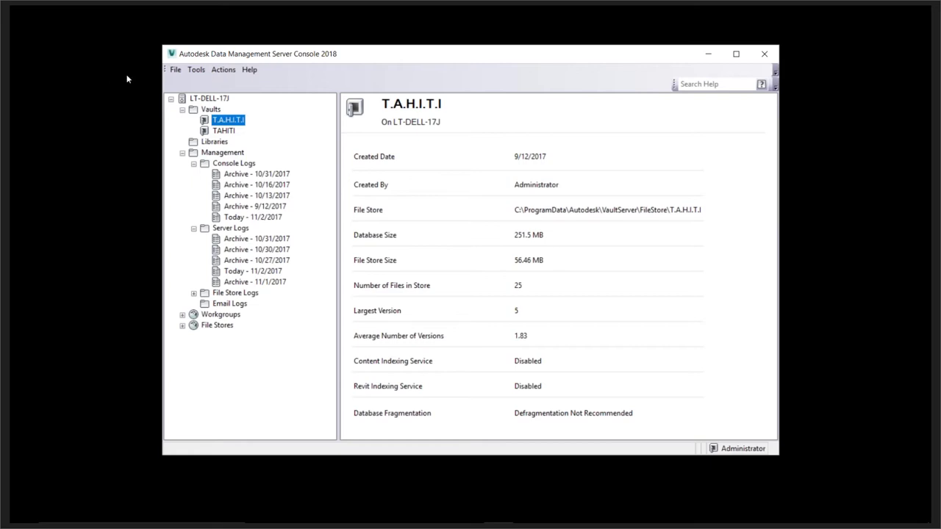
- Examine the full backup settings in the Backup and Restore Wizard and close it without running a backup
click(198, 72)
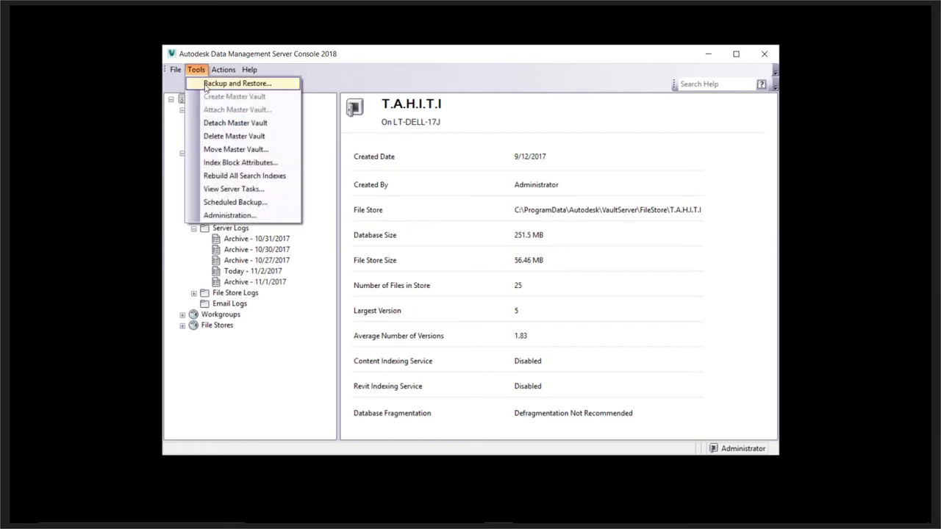
click(206, 85)
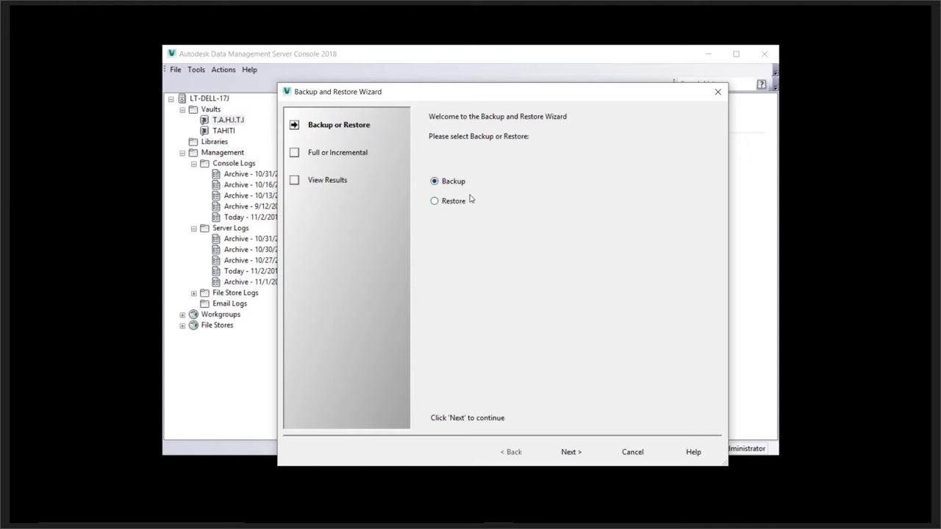
click(576, 457)
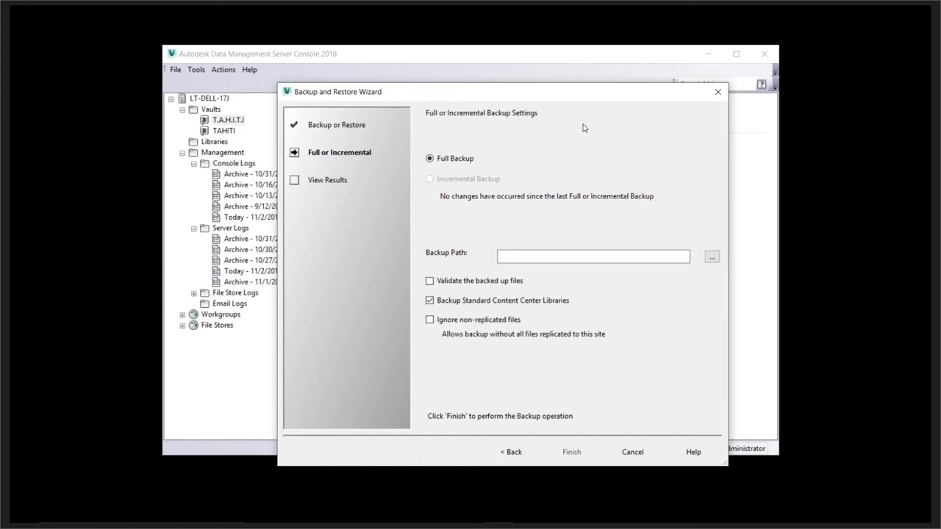
click(718, 92)
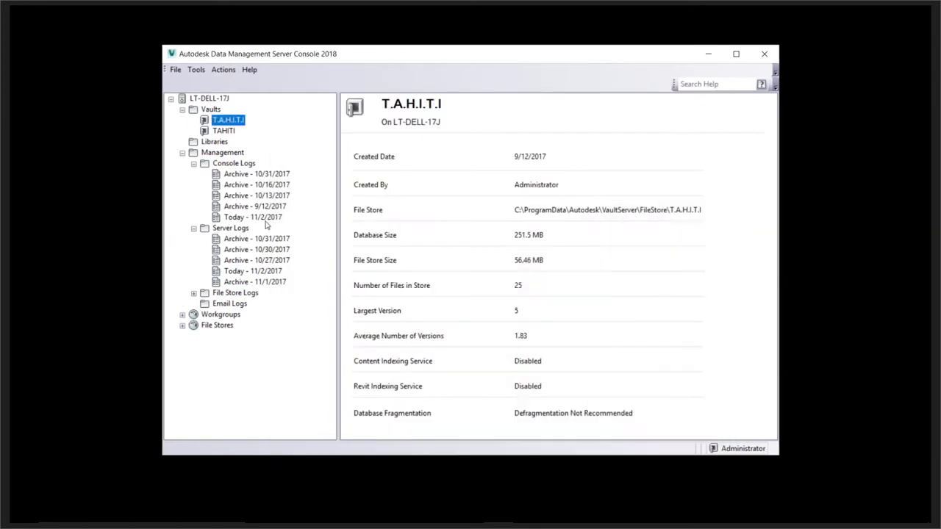
- Examine the backup progress entries in the 10/13/2017 console log and return to the T.A.H.I.T.I vault's details
click(270, 196)
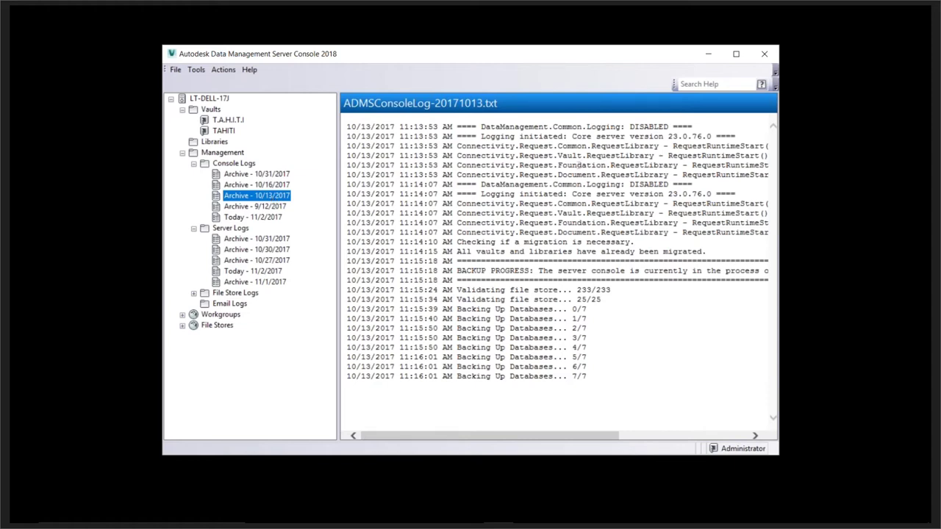
drag(347, 271, 441, 272)
drag(347, 271, 627, 375)
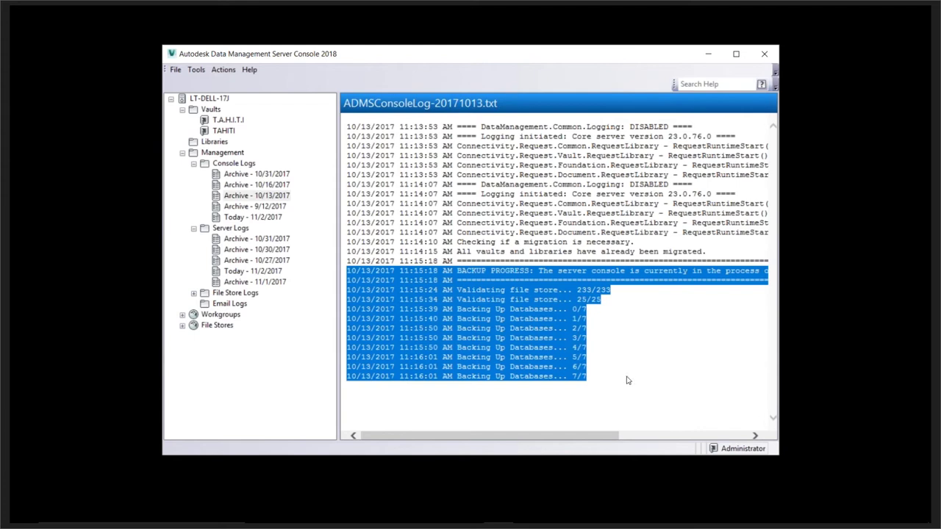
click(626, 376)
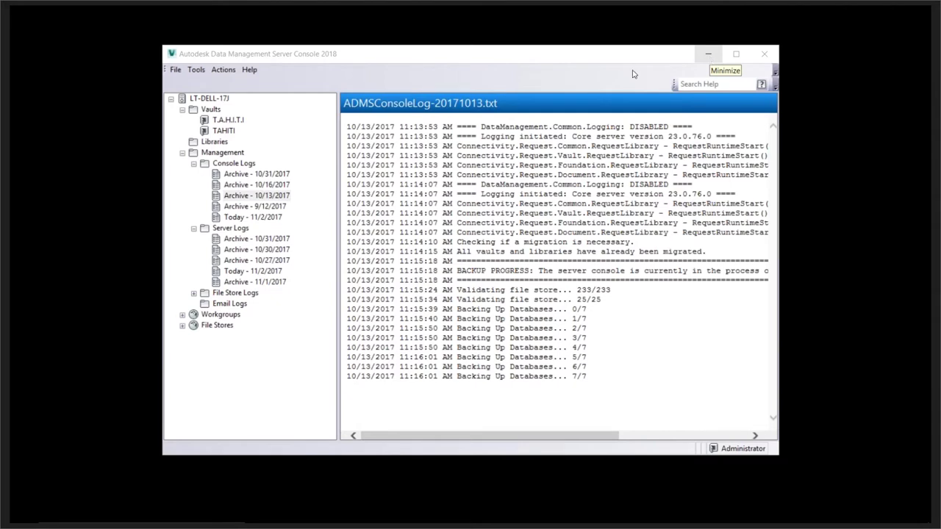
click(221, 122)
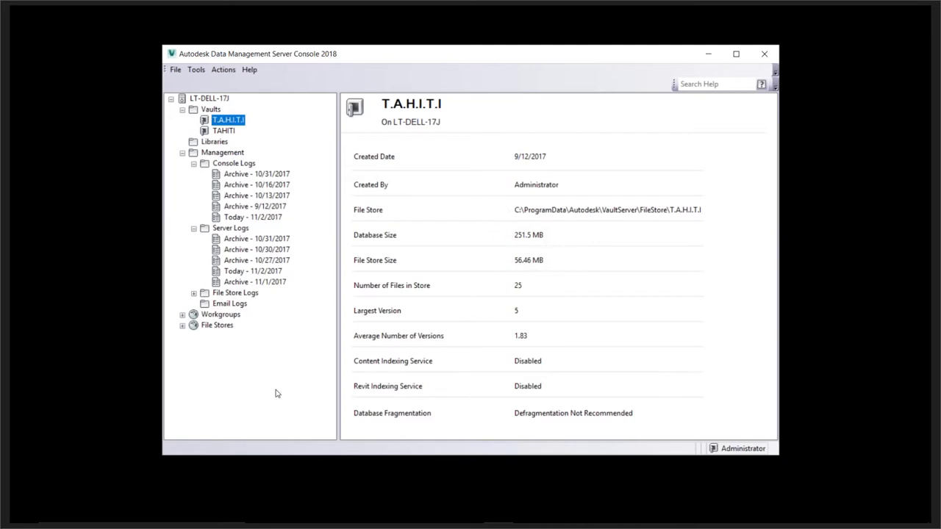
- Switch to File Explorer, inspect the contents of the VaultBackup_2017_10_13_11_15_39_AM folder and return to the Desktop folder
mouse_move(317, 525)
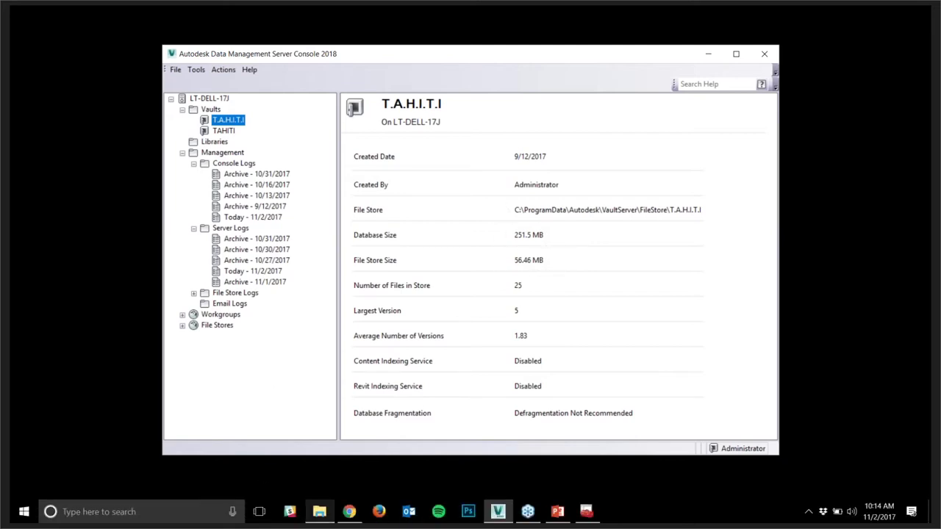
click(322, 521)
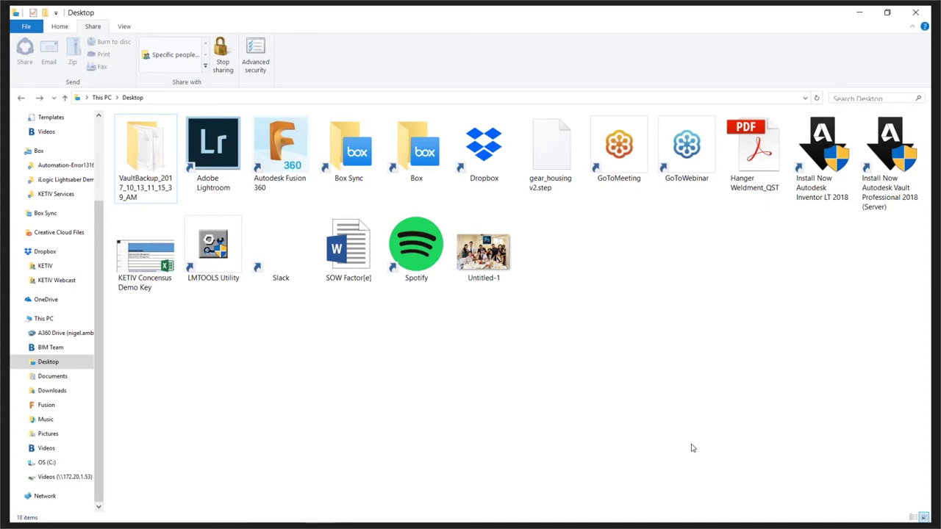
click(116, 159)
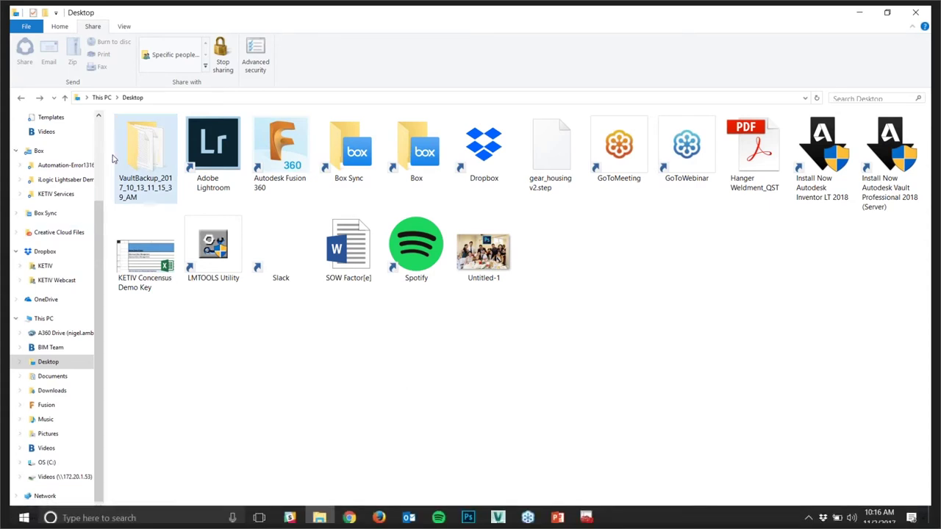
double_click(140, 187)
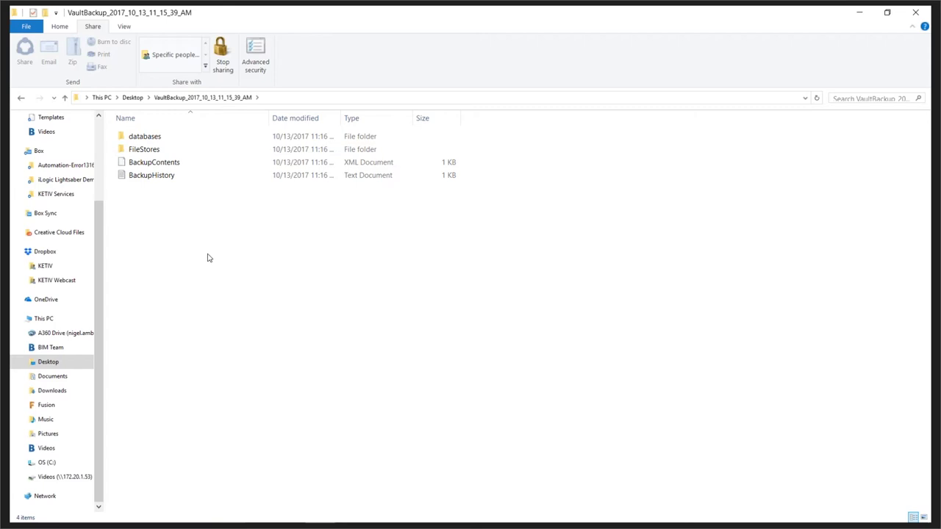
key(alt+Left)
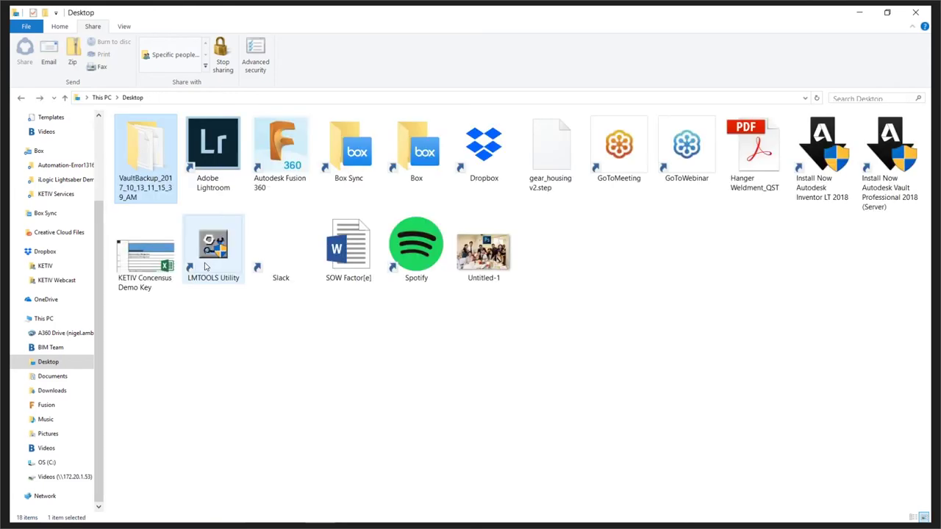
- Check the size of the VaultBackup_2017_10_13_11_15_39_AM folder in its properties and minimize File Explorer
right_click(156, 161)
click(190, 490)
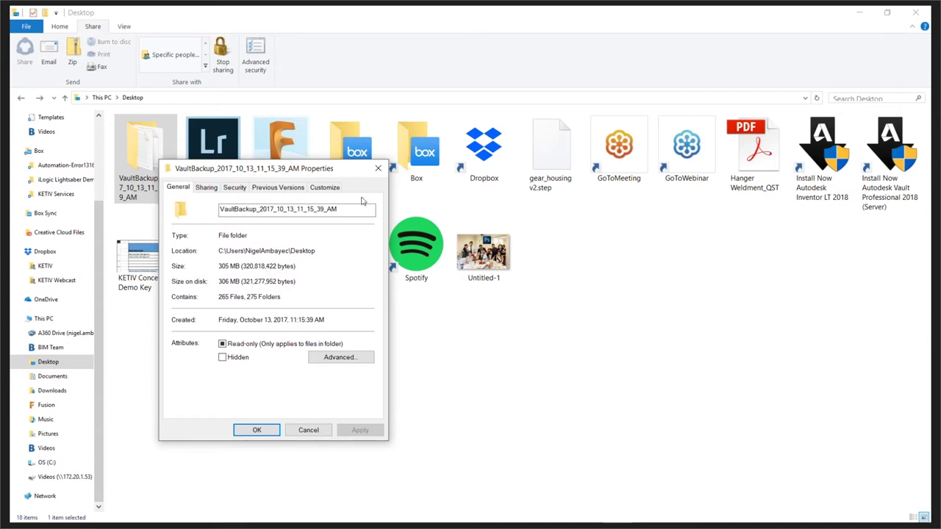
click(378, 168)
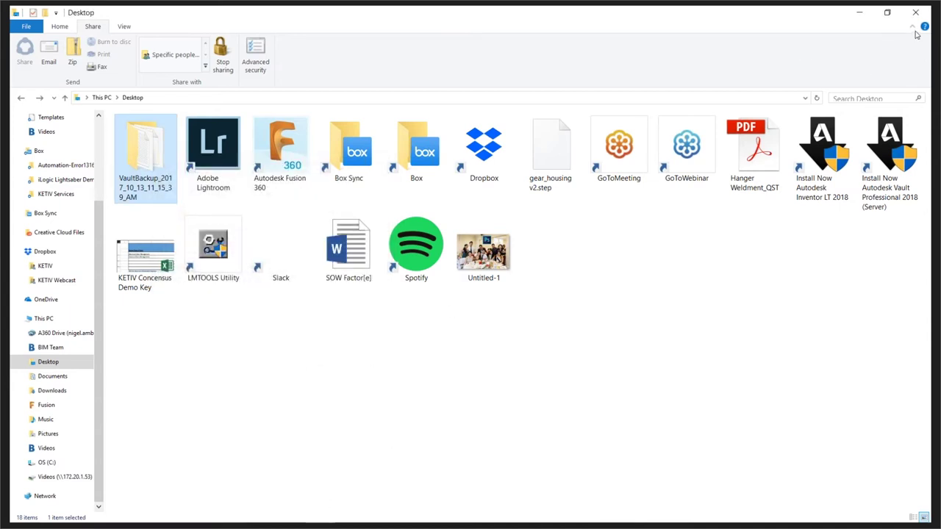
click(860, 14)
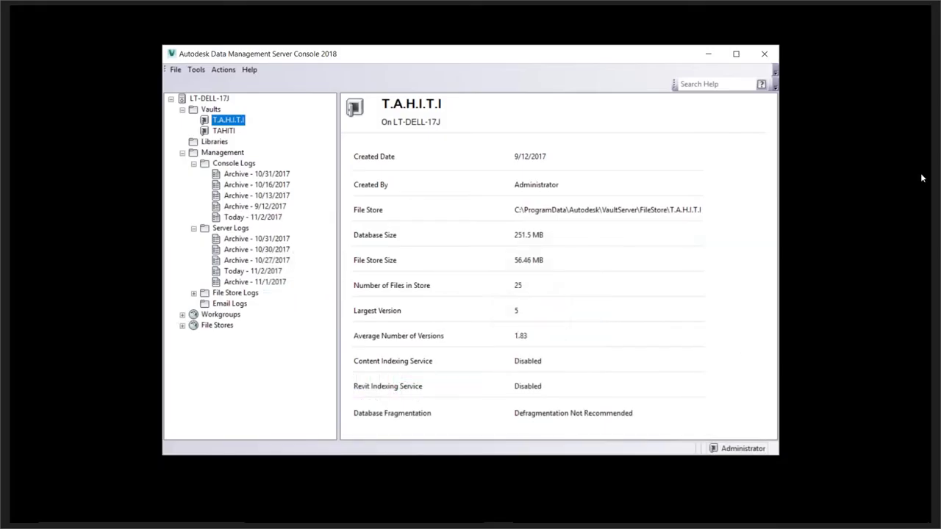
click(923, 186)
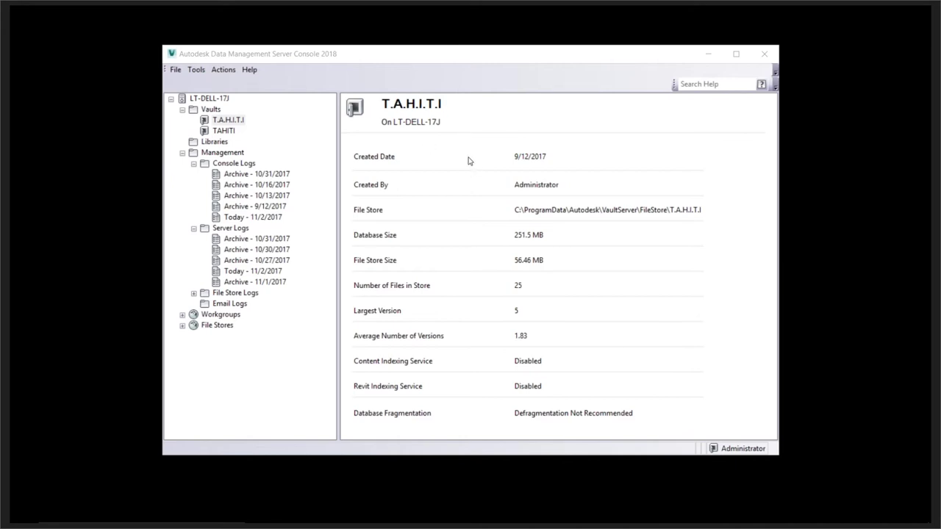
- Switch to PowerPoint, present the General Upgrade Checklist slide up to the server requirements points and exit the slide show
mouse_move(498, 521)
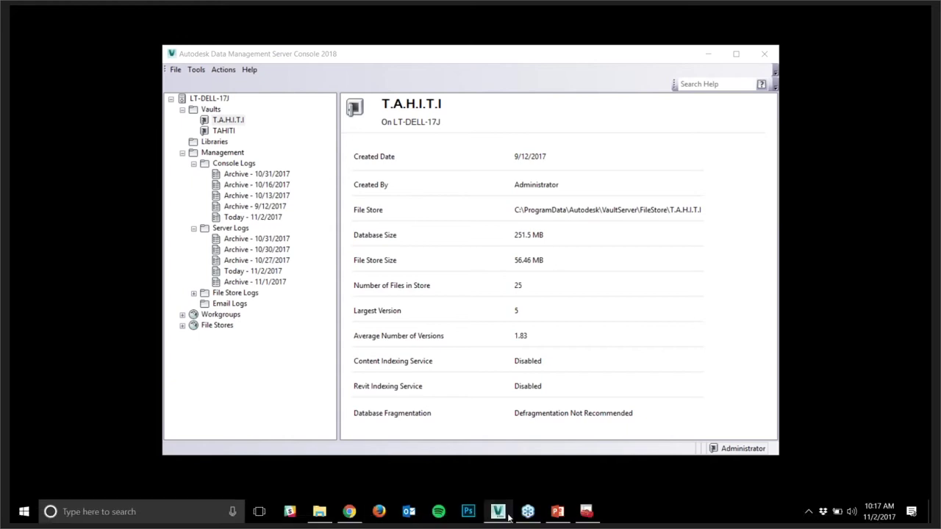
click(556, 512)
key(shift+F5)
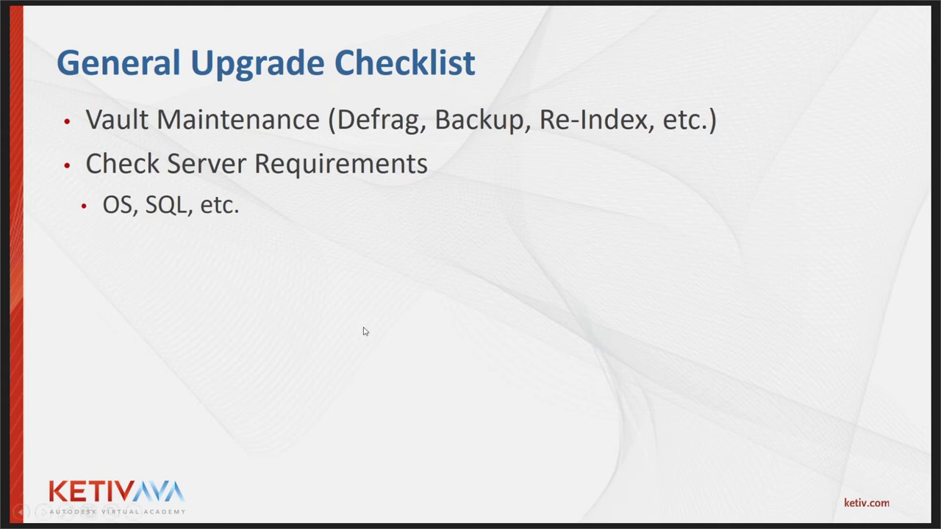
key(Escape)
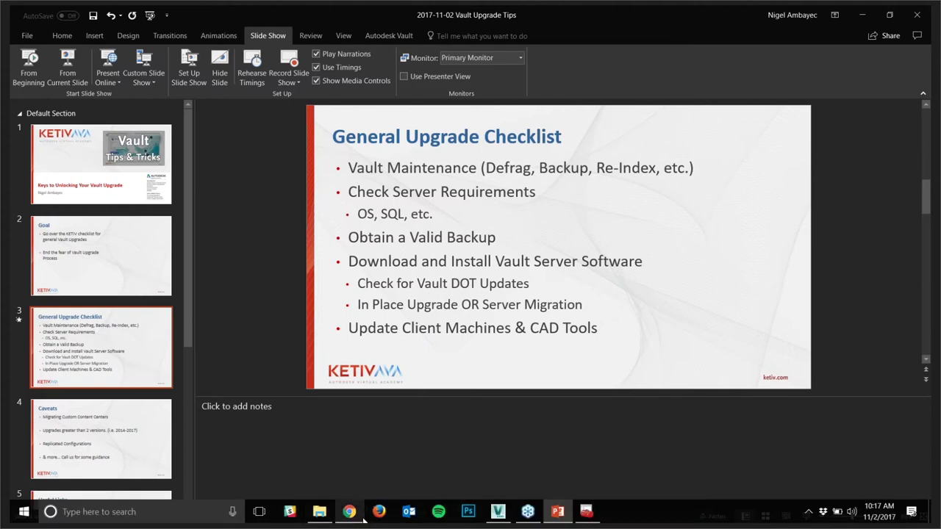
- Switch to Chrome and search Google for "Vault System Requirements 2018"
click(353, 516)
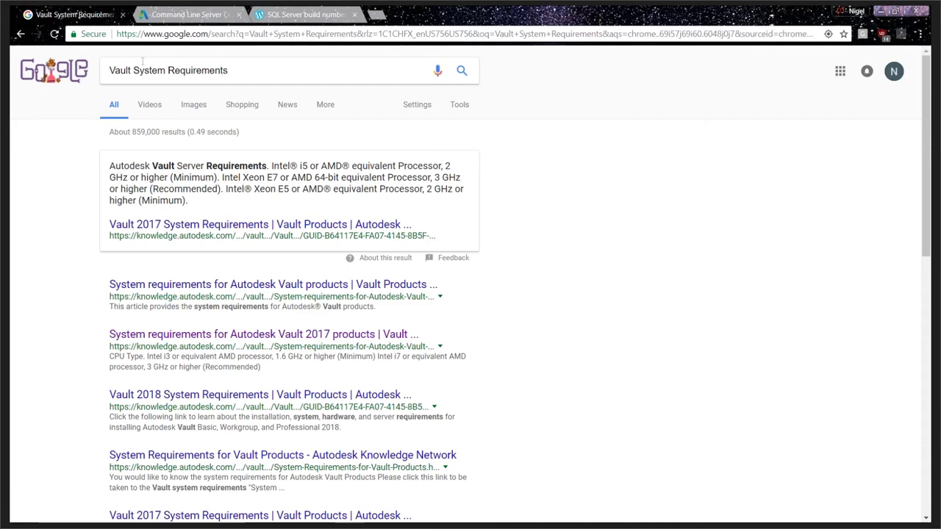
drag(234, 71, 67, 79)
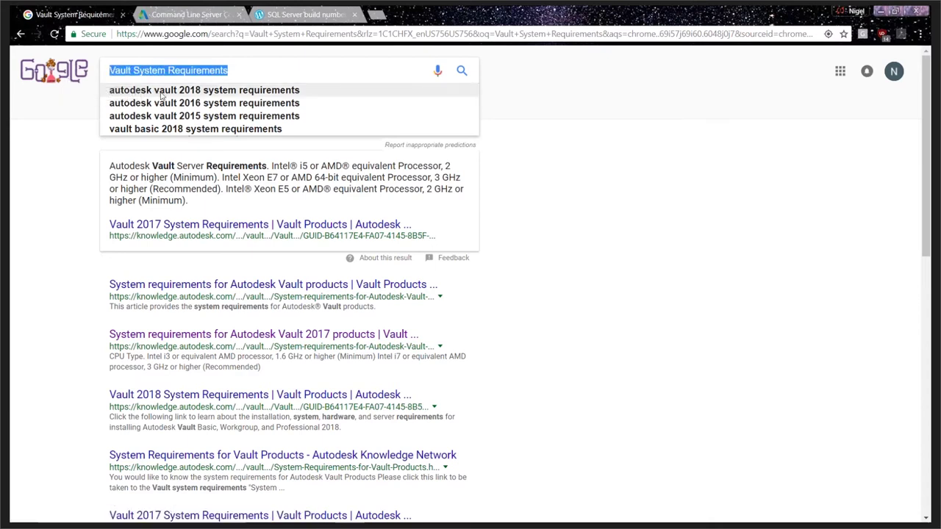
click(90, 192)
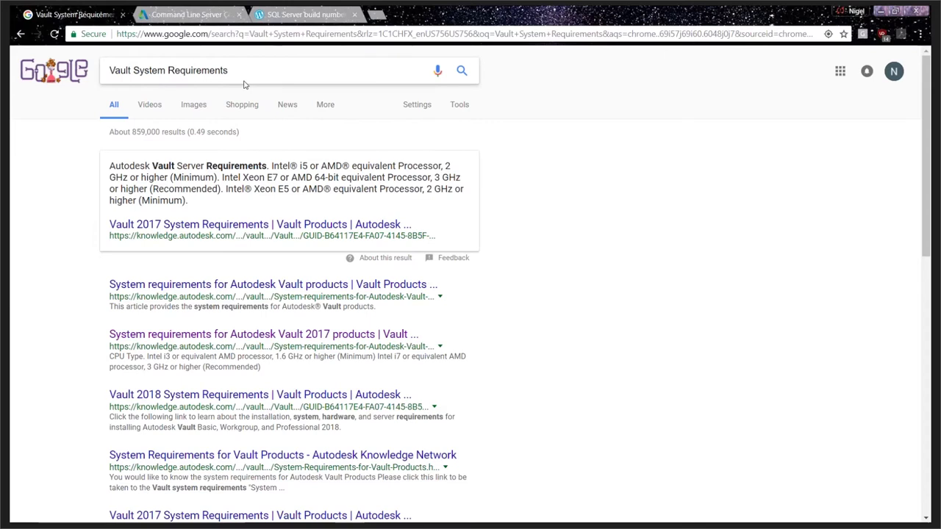
click(291, 79)
text(2018)
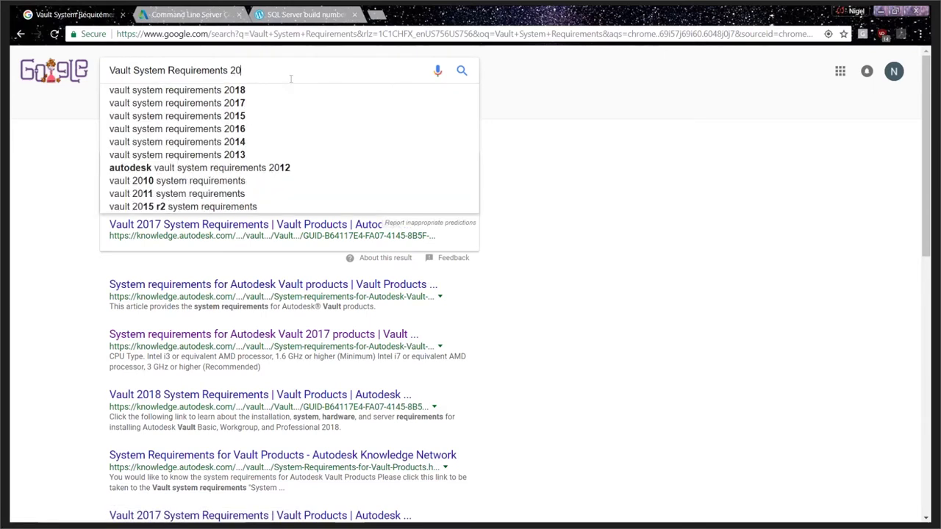
key(Return)
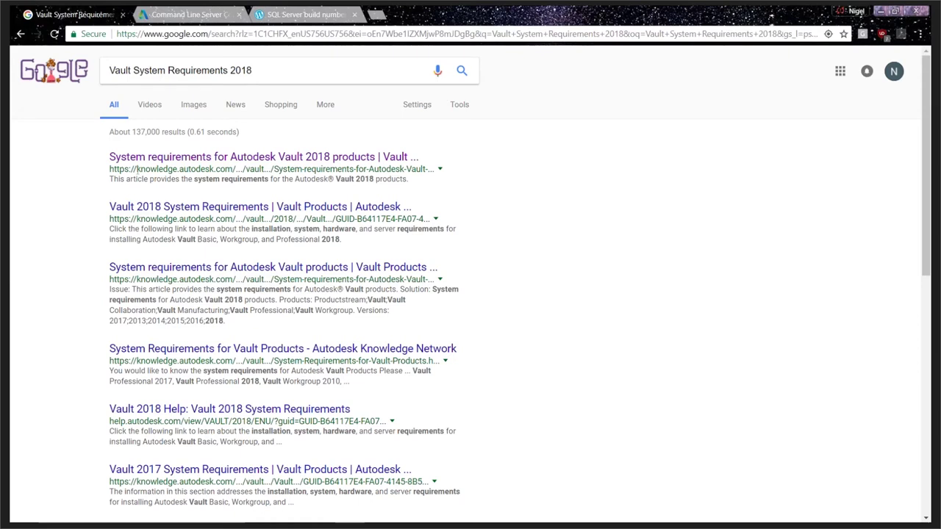
- Open the Autodesk Knowledge Network article on Vault 2018 system requirements and examine the server's supported operating systems and databases
drag(136, 169, 219, 175)
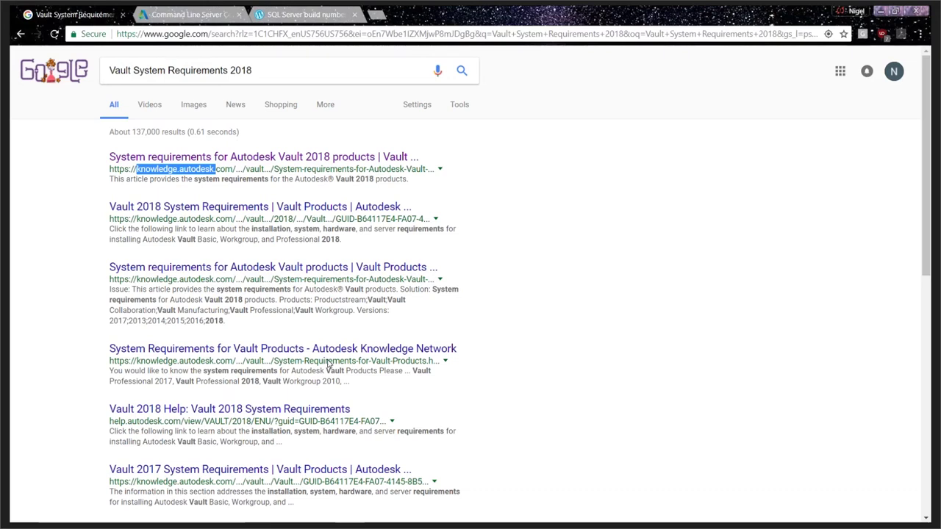
click(132, 163)
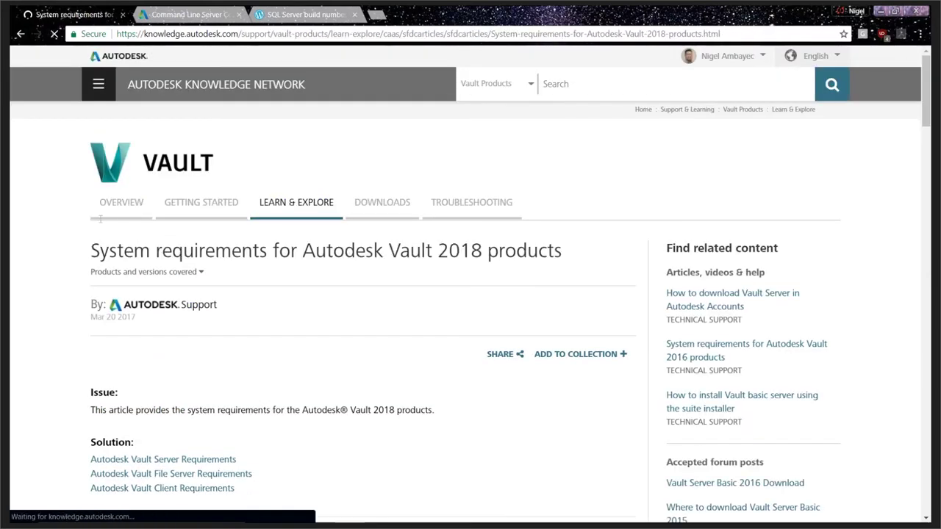
scroll(118, 261, down, 3)
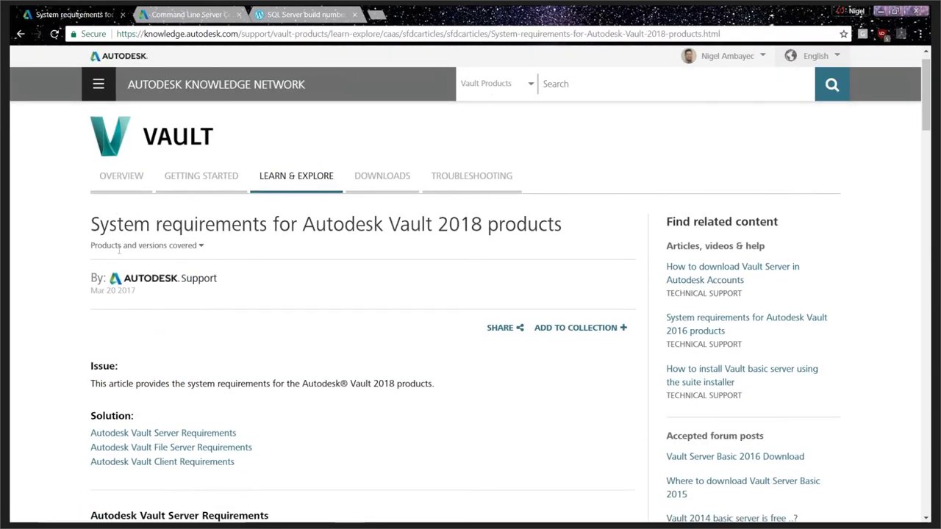
scroll(111, 279, down, 3)
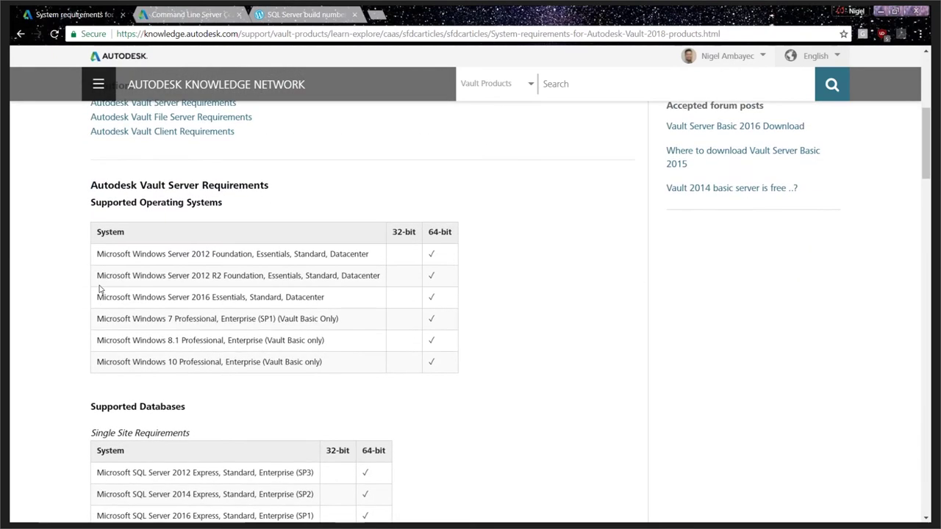
drag(108, 202, 260, 201)
scroll(263, 219, down, 1)
scroll(264, 219, down, 2)
drag(96, 228, 182, 228)
scroll(159, 414, down, 1)
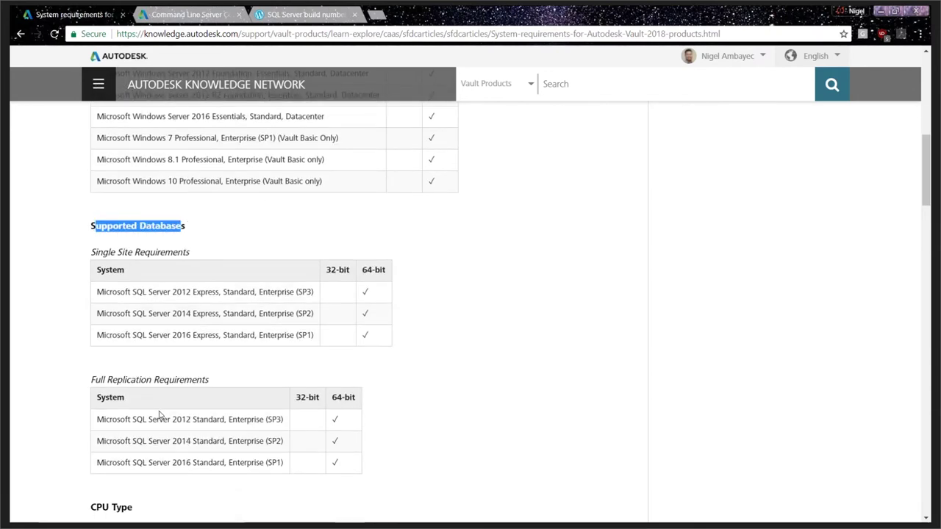
- Examine the Vault server's CPU, memory and hard disk requirements, highlighting the Hard Disk section and its recommended single-site disk space
scroll(154, 364, down, 3)
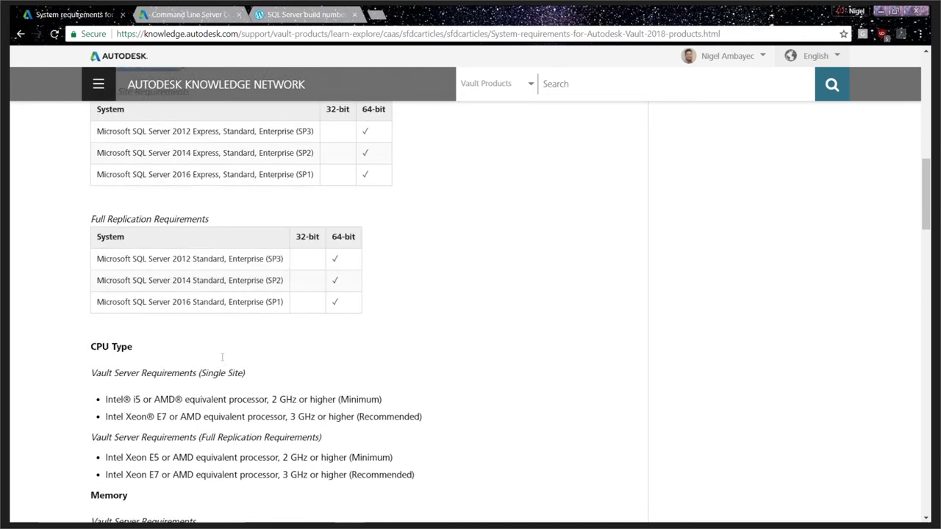
scroll(177, 441, down, 1)
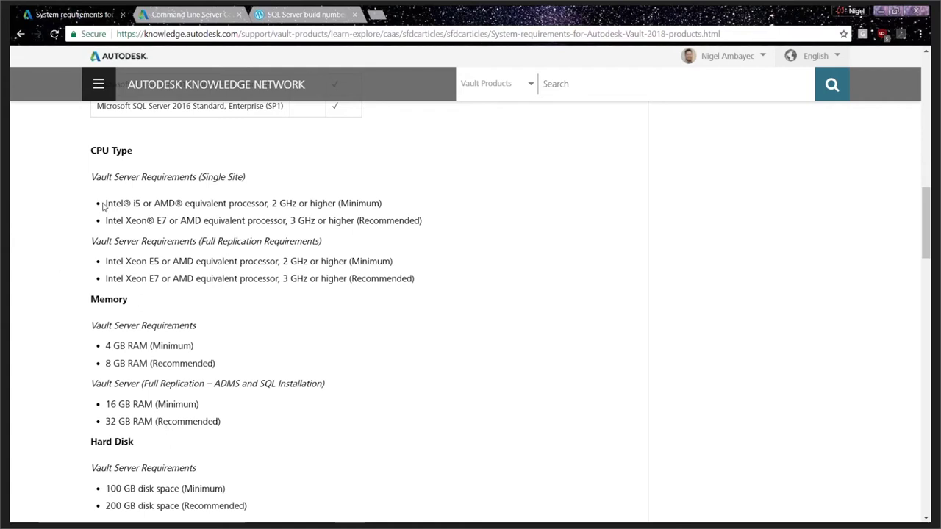
scroll(103, 208, down, 1)
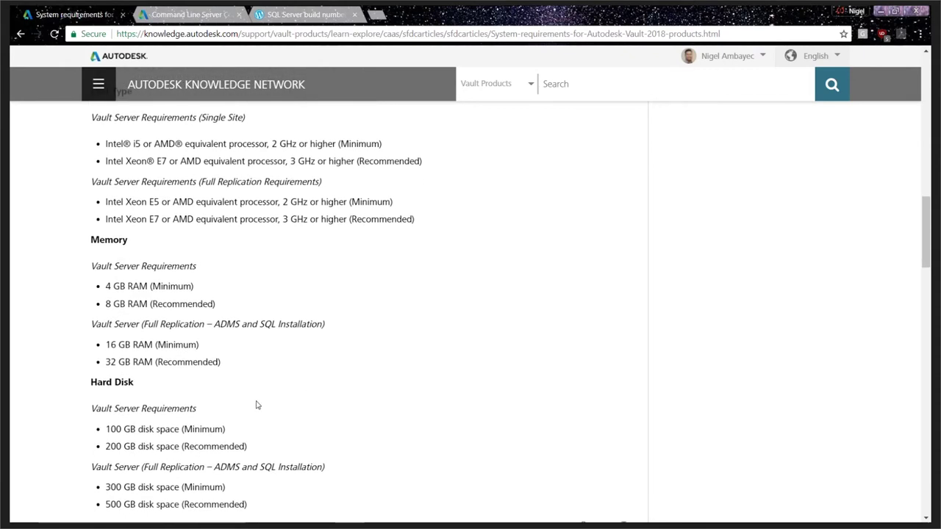
drag(91, 383, 282, 506)
scroll(272, 496, down, 1)
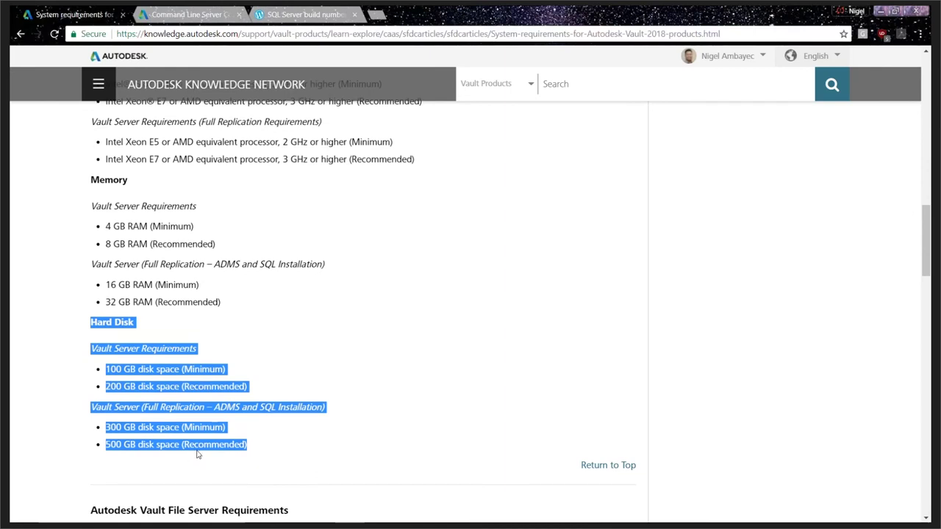
click(223, 406)
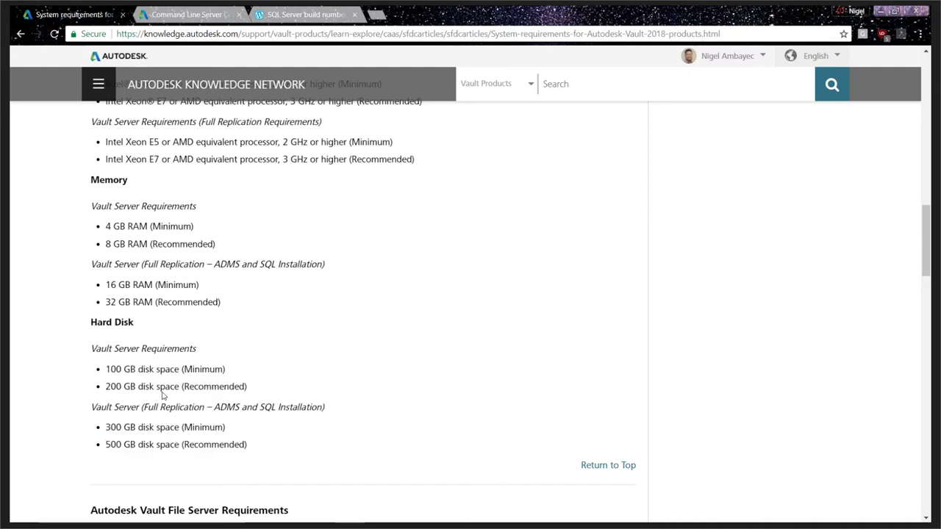
drag(110, 387, 281, 389)
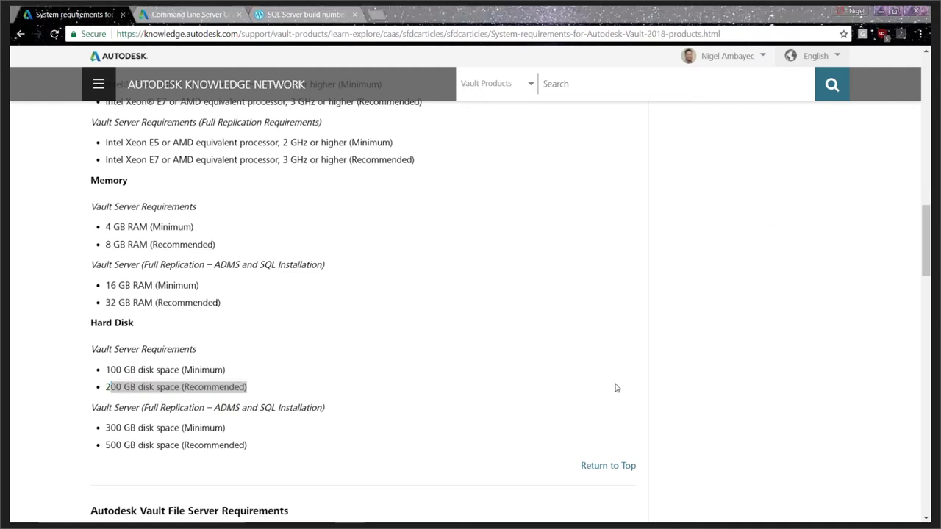
- Go back to the Supported Databases section and review the single site and full replication SQL Server tables
scroll(603, 360, up, 2)
scroll(622, 363, up, 3)
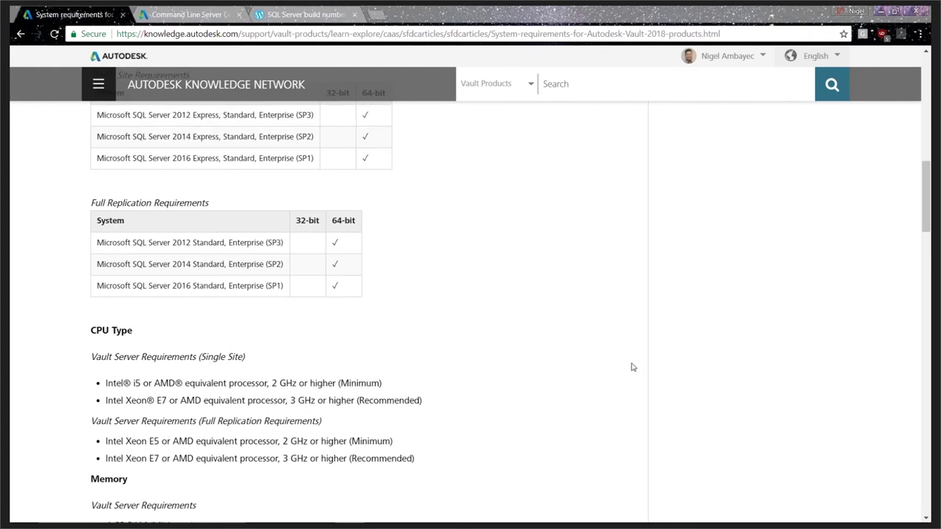
scroll(633, 366, up, 1)
scroll(632, 367, up, 1)
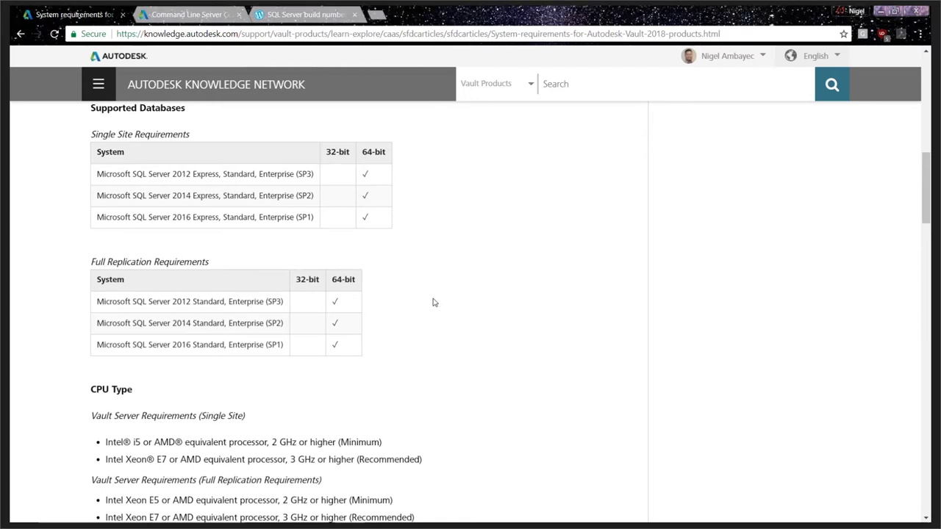
- Review the Vault File Server requirements and examine the Autodesk Vault Client Requirements section, highlighting its heading
scroll(429, 307, down, 7)
scroll(414, 328, up, 15)
scroll(416, 331, down, 18)
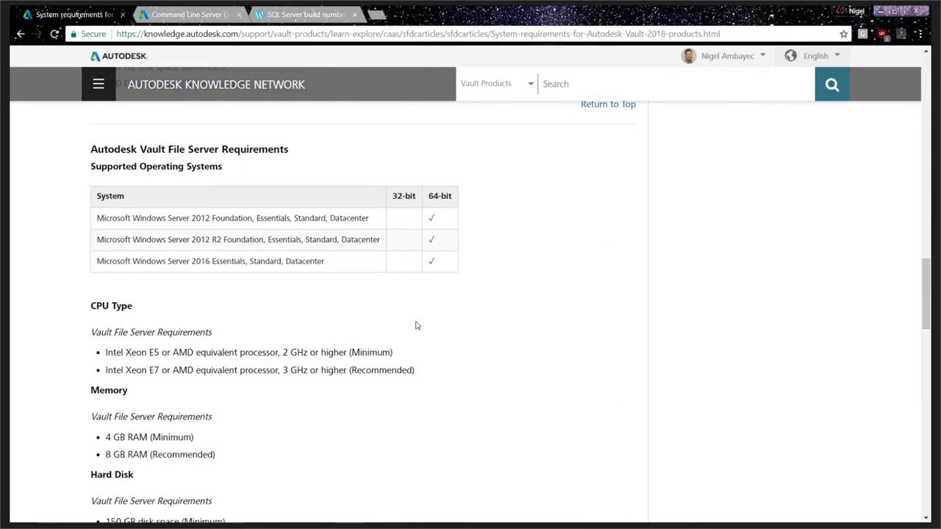
scroll(416, 326, down, 5)
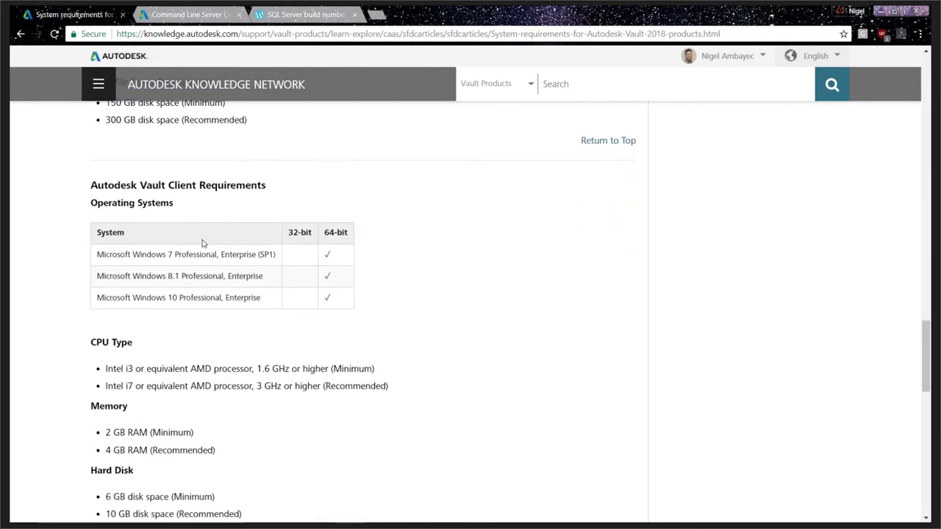
drag(89, 185, 301, 185)
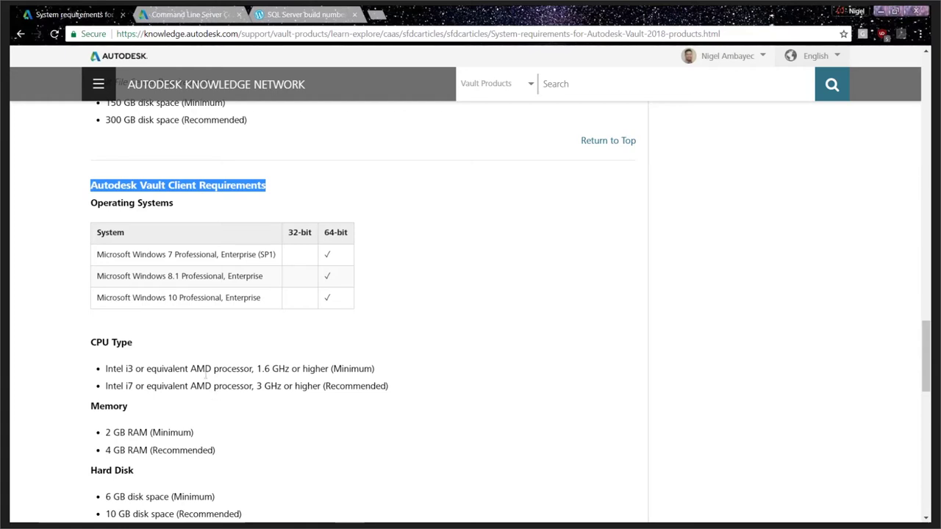
scroll(205, 375, down, 1)
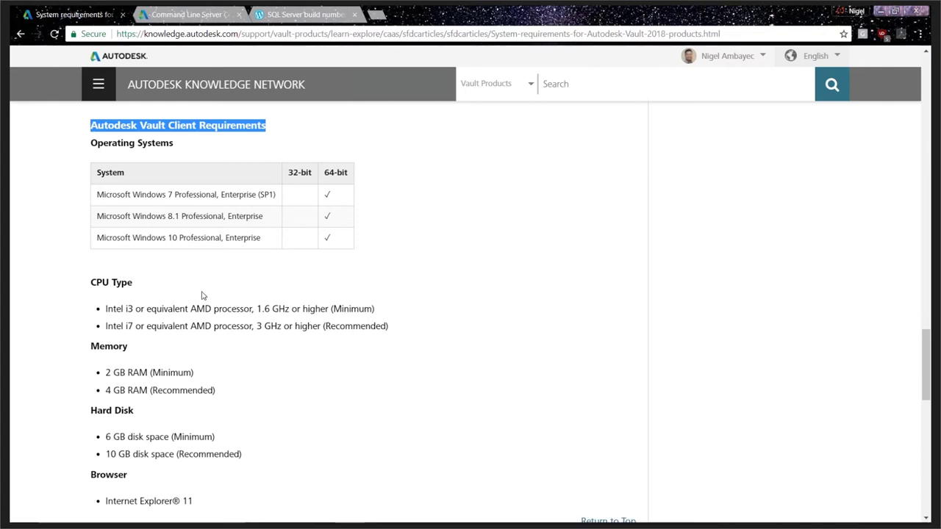
- Minimize Chrome to return to PowerPoint and start the slide show from the General Upgrade Checklist slide
click(885, 14)
click(64, 63)
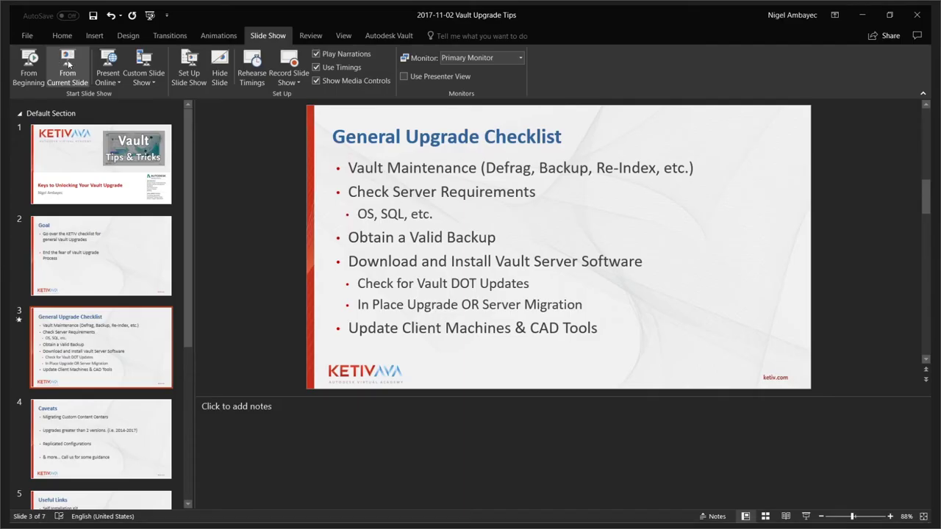